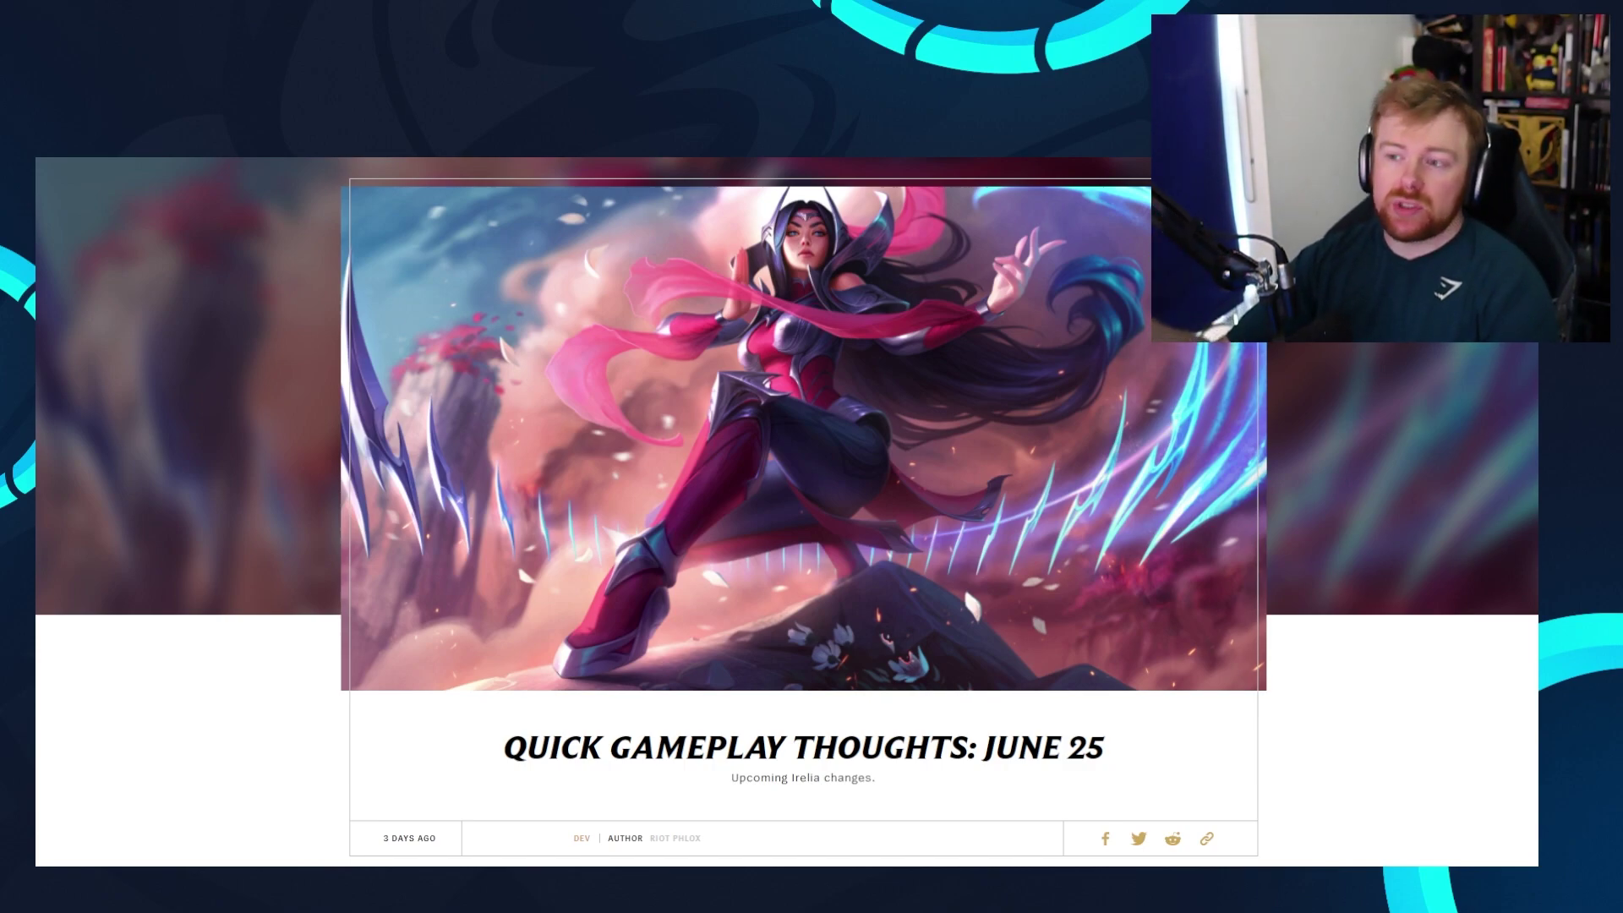
- Scroll down to the article intro and the ten-item list of Irelia PBE changes
scroll(802, 507, "down", 1)
scroll(802, 507, "down", 4)
scroll(803, 507, "down", 1)
scroll(802, 507, "down", 2)
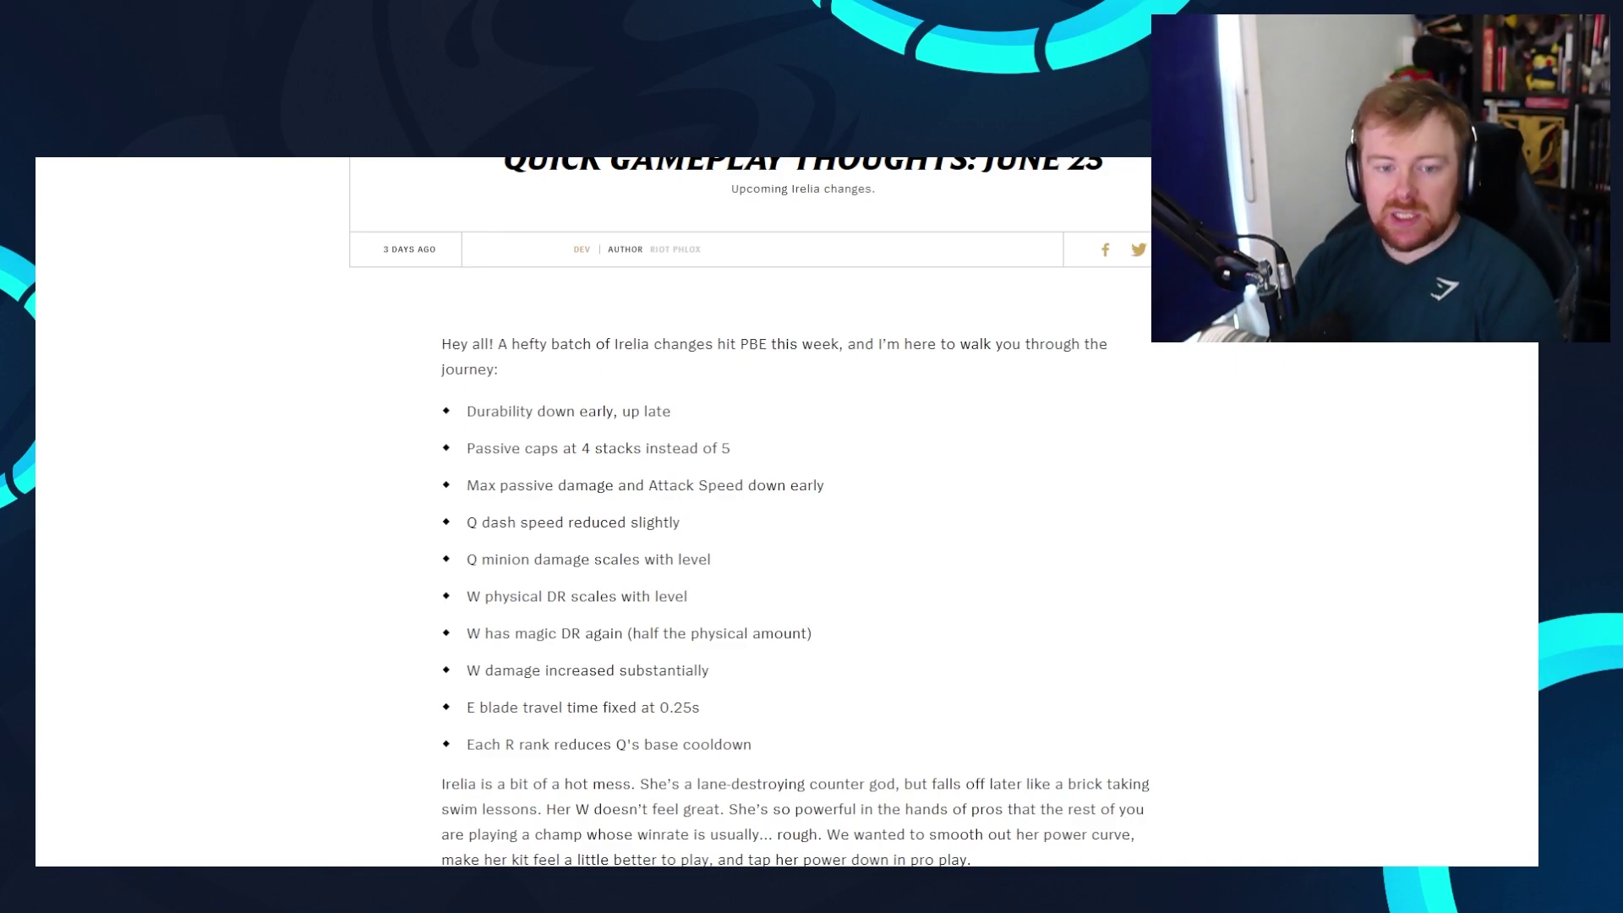
- Scroll down to the paragraphs on the two initial design goals and the max-charge W test
scroll(787, 511, "down", 1)
scroll(786, 507, "down", 4)
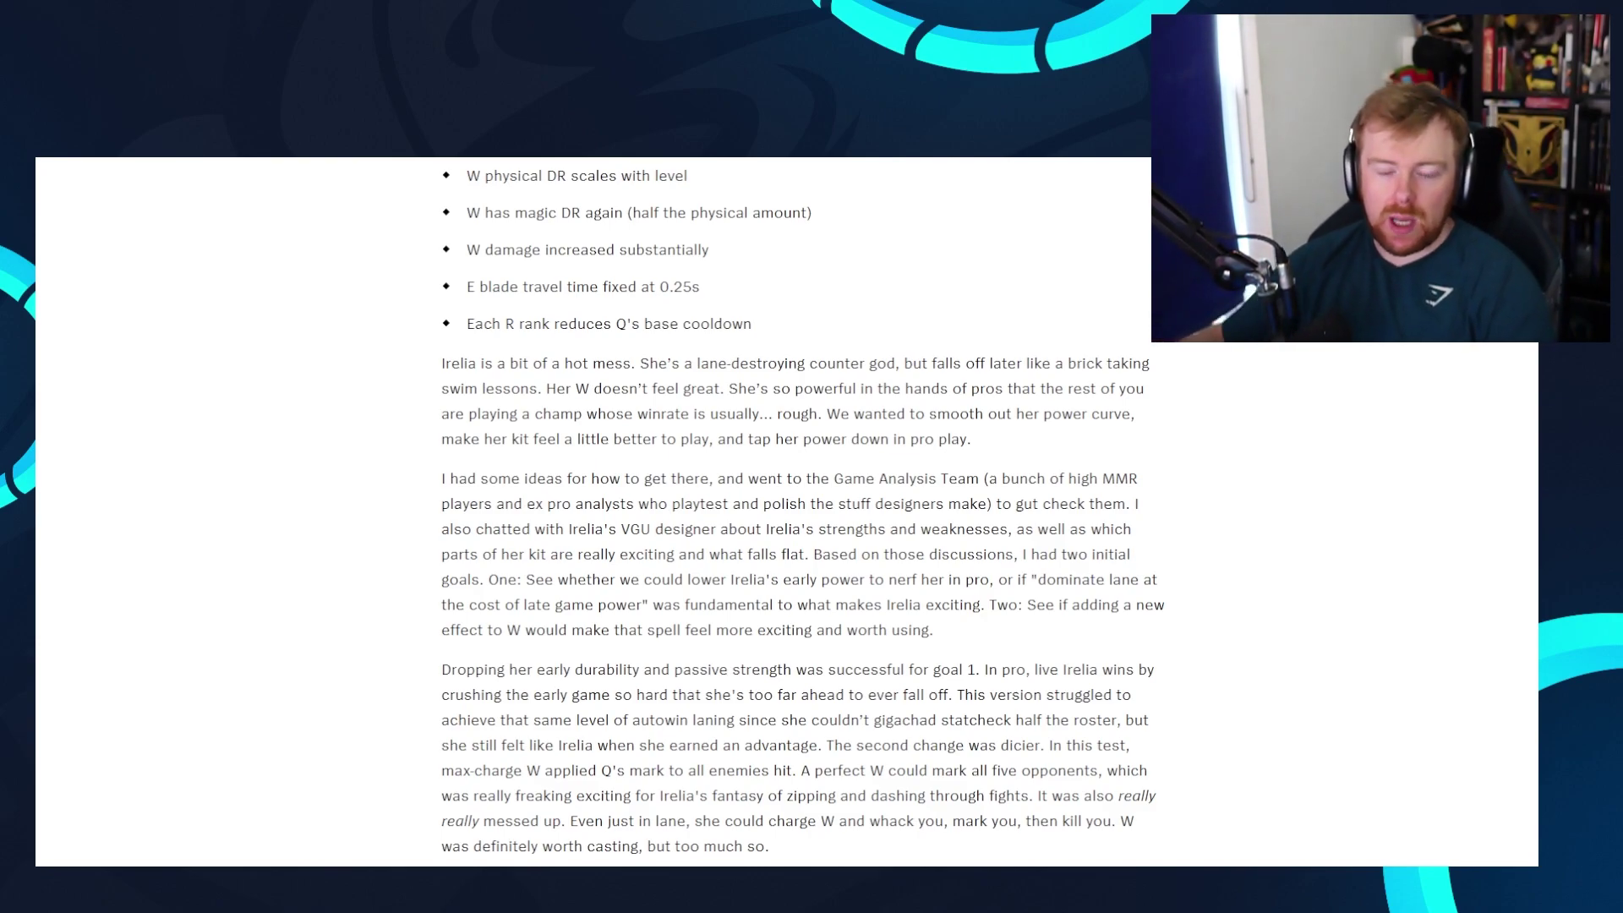
scroll(802, 507, "down", 1)
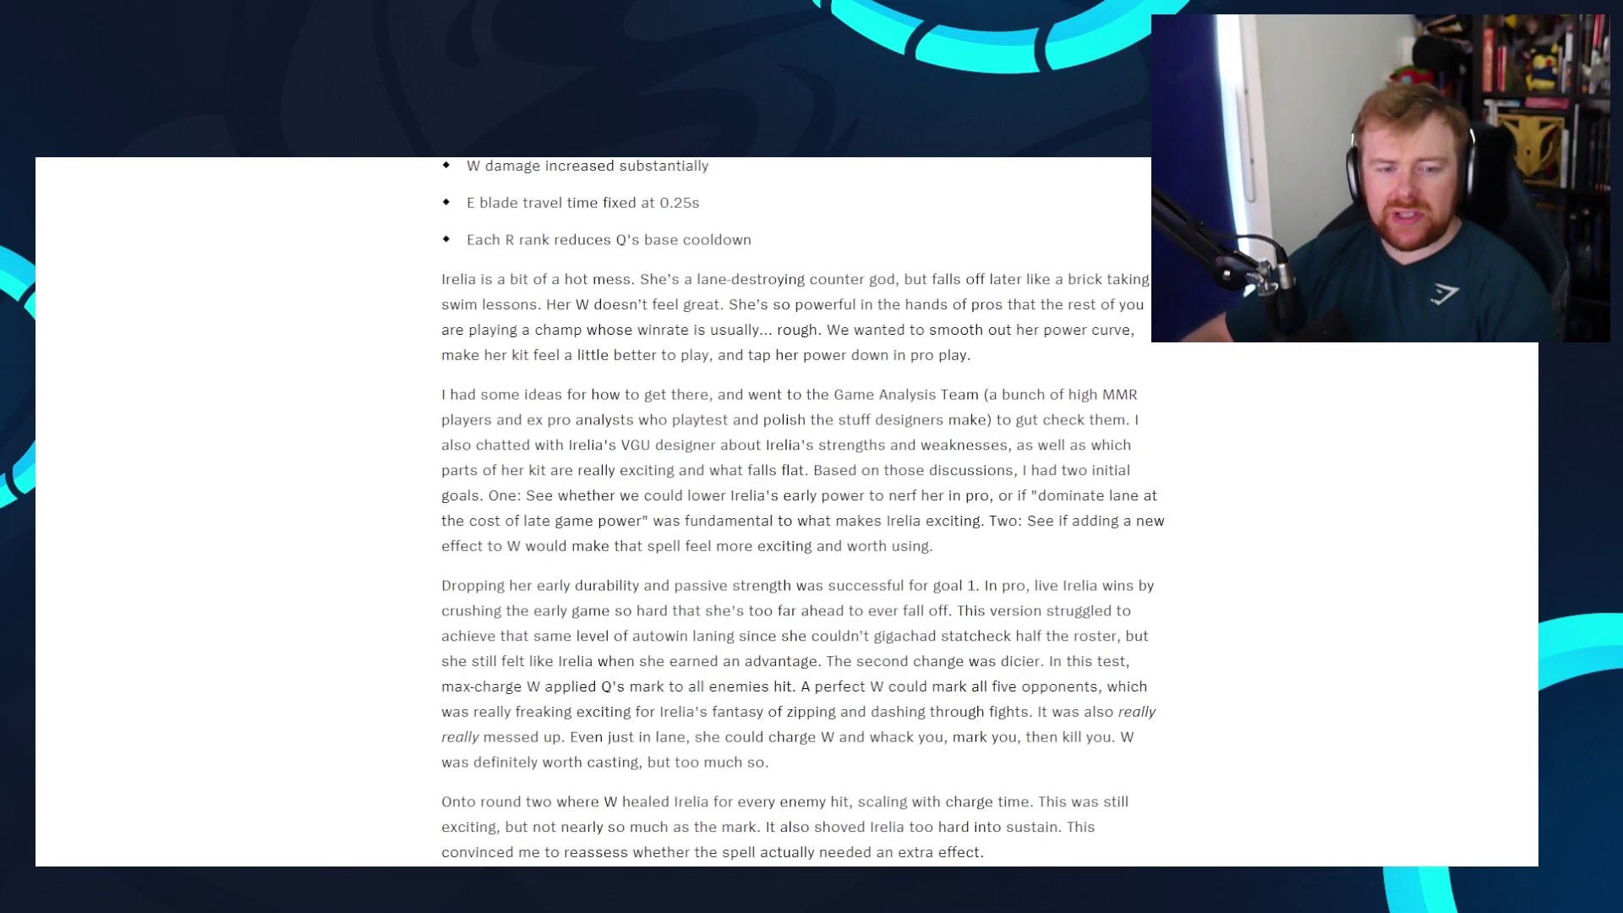
left_click_drag(1038, 497, 1140, 499)
left_click(446, 526)
left_click_drag(438, 533, 581, 546)
left_click(581, 546)
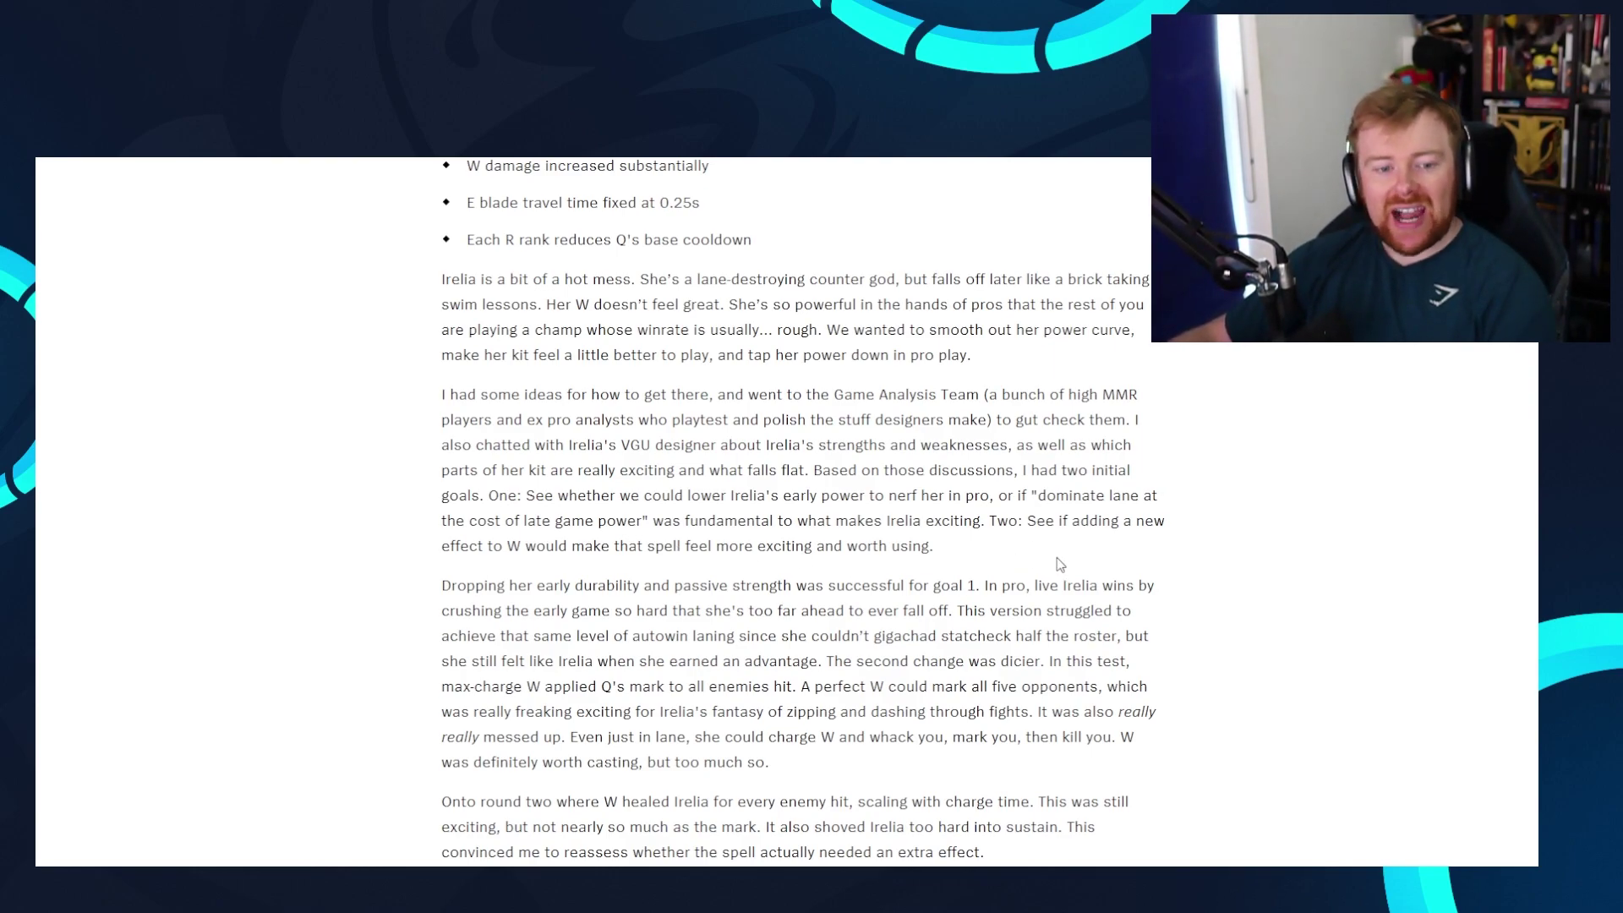
- Scroll to the 'For iteration three' paragraph about E's fixed 0.25-second blade travel
scroll(1190, 664, "down", 4)
scroll(414, 541, "up", 2)
scroll(431, 498, "up", 2)
scroll(532, 504, "down", 1)
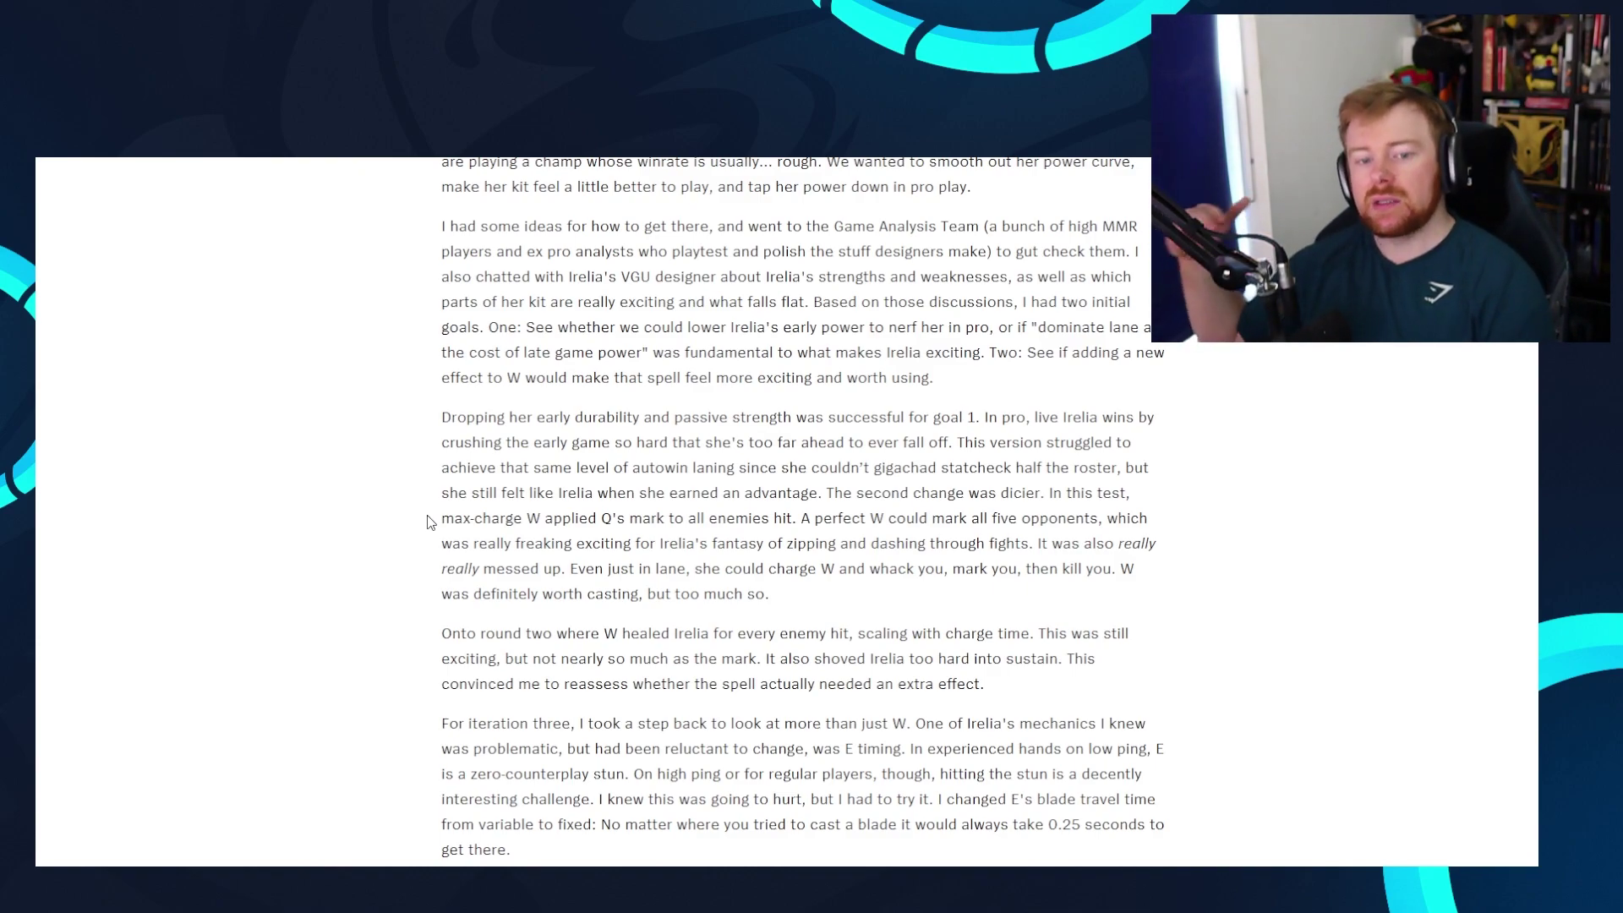
- Highlight the word 'autowin' while reading, then clear the highlight
left_click_drag(651, 474, 695, 480)
left_click(687, 473)
left_click(698, 477)
double_click(655, 473)
left_click(839, 474)
- Highlight and clear 'hard', 'autowin laning' and 'gigachad statcheck', nudging the page down slightly
double_click(651, 442)
left_click(642, 460)
left_click_drag(630, 474, 732, 474)
left_click_drag(873, 473, 1021, 480)
left_click(1021, 480)
scroll(1005, 479, "down", 3)
scroll(1005, 480, "up", 2)
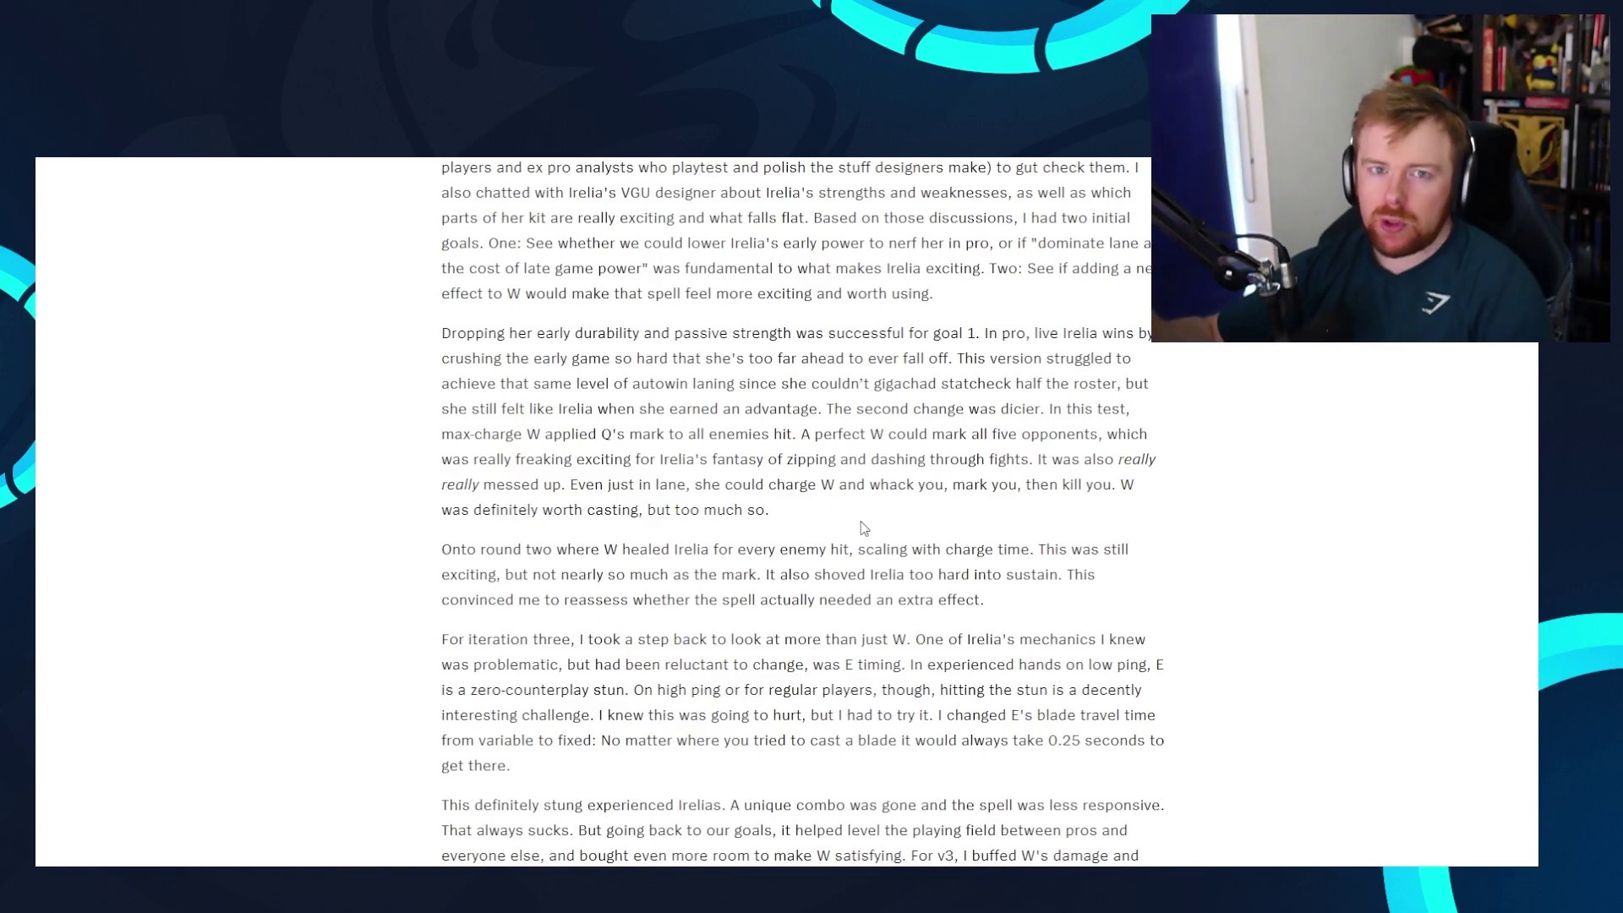
- Scroll up to the opening summary, then back down to the 'Dropping her early durability' paragraph
scroll(862, 528, "down", 2)
scroll(1249, 380, "up", 15)
scroll(545, 448, "down", 4)
scroll(557, 446, "down", 6)
- Scroll down through the W iteration and passive-stack paragraphs to the R-passive's flat Q cooldown reduction
scroll(327, 576, "down", 1)
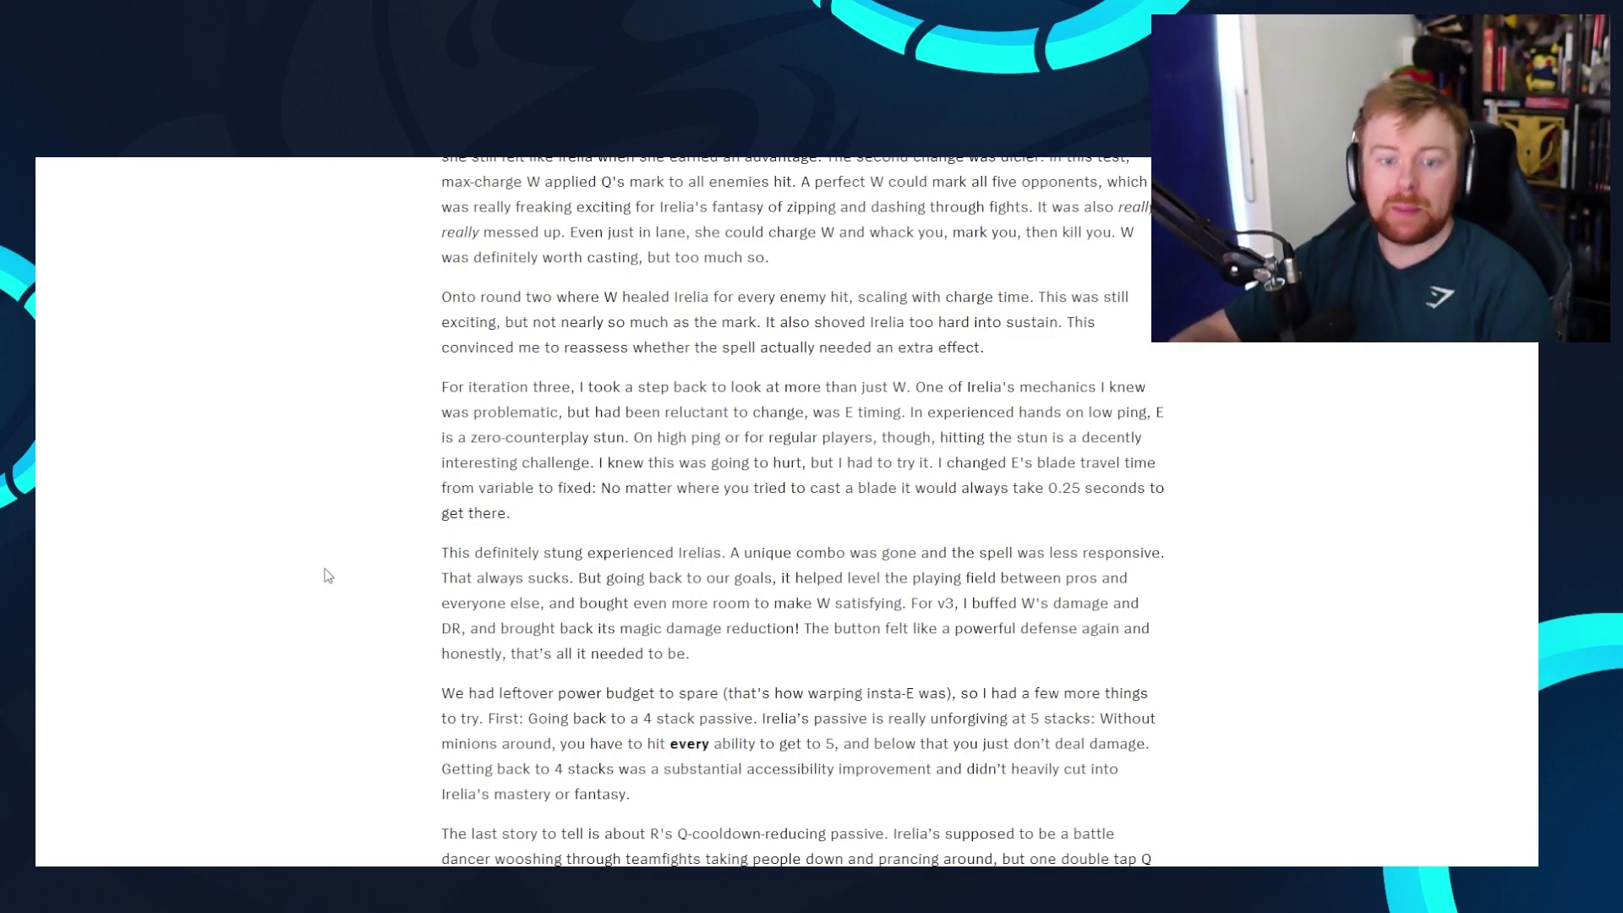
scroll(328, 575, "down", 1)
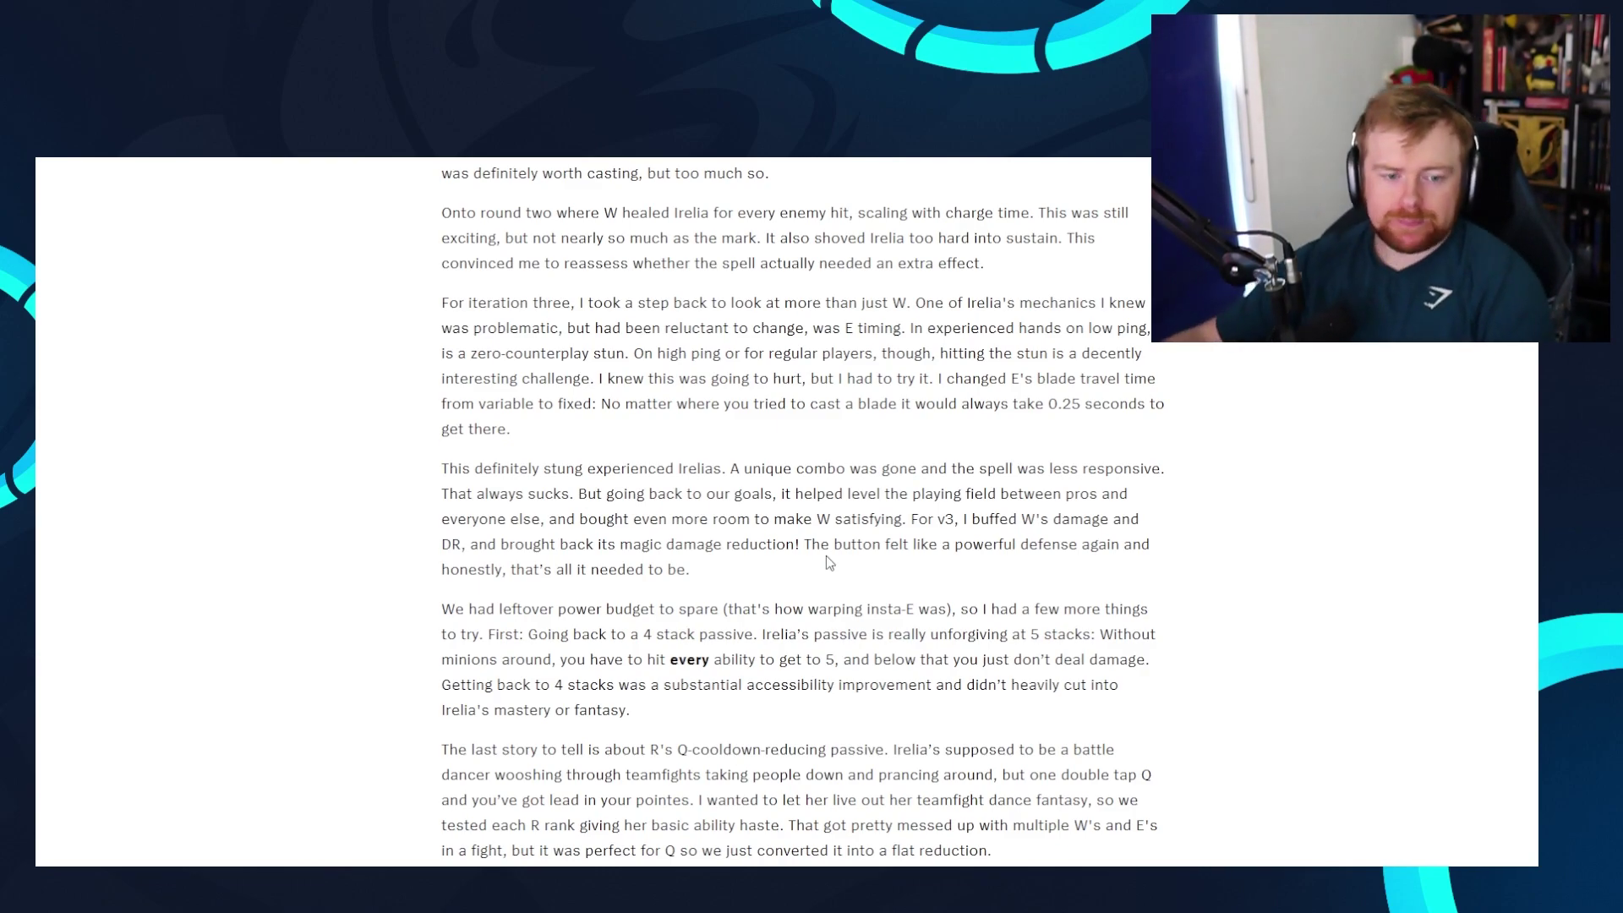
- Scroll down to the closing paragraphs beginning 'After that, a few touches...'
scroll(828, 562, "down", 2)
- Scroll to the article's end with its divider and author card, and select 'passive stacks'
scroll(898, 572, "down", 2)
left_click_drag(772, 618, 665, 620)
- Clear the 'passive stacks' selection and scroll back up to the title and ten-item change list
left_click(672, 626)
scroll(673, 626, "down", 2)
scroll(674, 626, "up", 3)
scroll(680, 710, "up", 15)
scroll(685, 712, "up", 1)
scroll(685, 711, "down", 5)
- Scroll to the E-timing paragraph, highlight 'zero-counterplay stun', then clear it
scroll(850, 620, "down", 3)
scroll(849, 620, "down", 4)
scroll(727, 541, "up", 1)
scroll(590, 647, "down", 3)
scroll(590, 649, "down", 1)
scroll(589, 649, "up", 1)
left_click_drag(458, 438, 639, 443)
left_click(640, 444)
- Scroll back and forth, highlight and clear 'zero-counterplay stun' again, and keep scrolling down
scroll(640, 444, "up", 5)
scroll(663, 570, "down", 3)
scroll(664, 575, "down", 1)
scroll(662, 569, "up", 5)
scroll(662, 356, "down", 4)
scroll(662, 356, "down", 2)
left_click_drag(470, 438, 626, 448)
left_click(627, 448)
scroll(832, 490, "down", 4)
- Scroll up to the Irelia article's iteration-three E-timing and W-buff paragraphs
scroll(832, 490, "up", 3)
- Skim the Irelia article from its PBE intro to the final paragraphs, then return to the ten-item change list
scroll(769, 537, "up", 6)
scroll(790, 536, "up", 4)
scroll(800, 533, "up", 2)
scroll(853, 550, "down", 5)
scroll(853, 553, "down", 10)
scroll(855, 566, "up", 20)
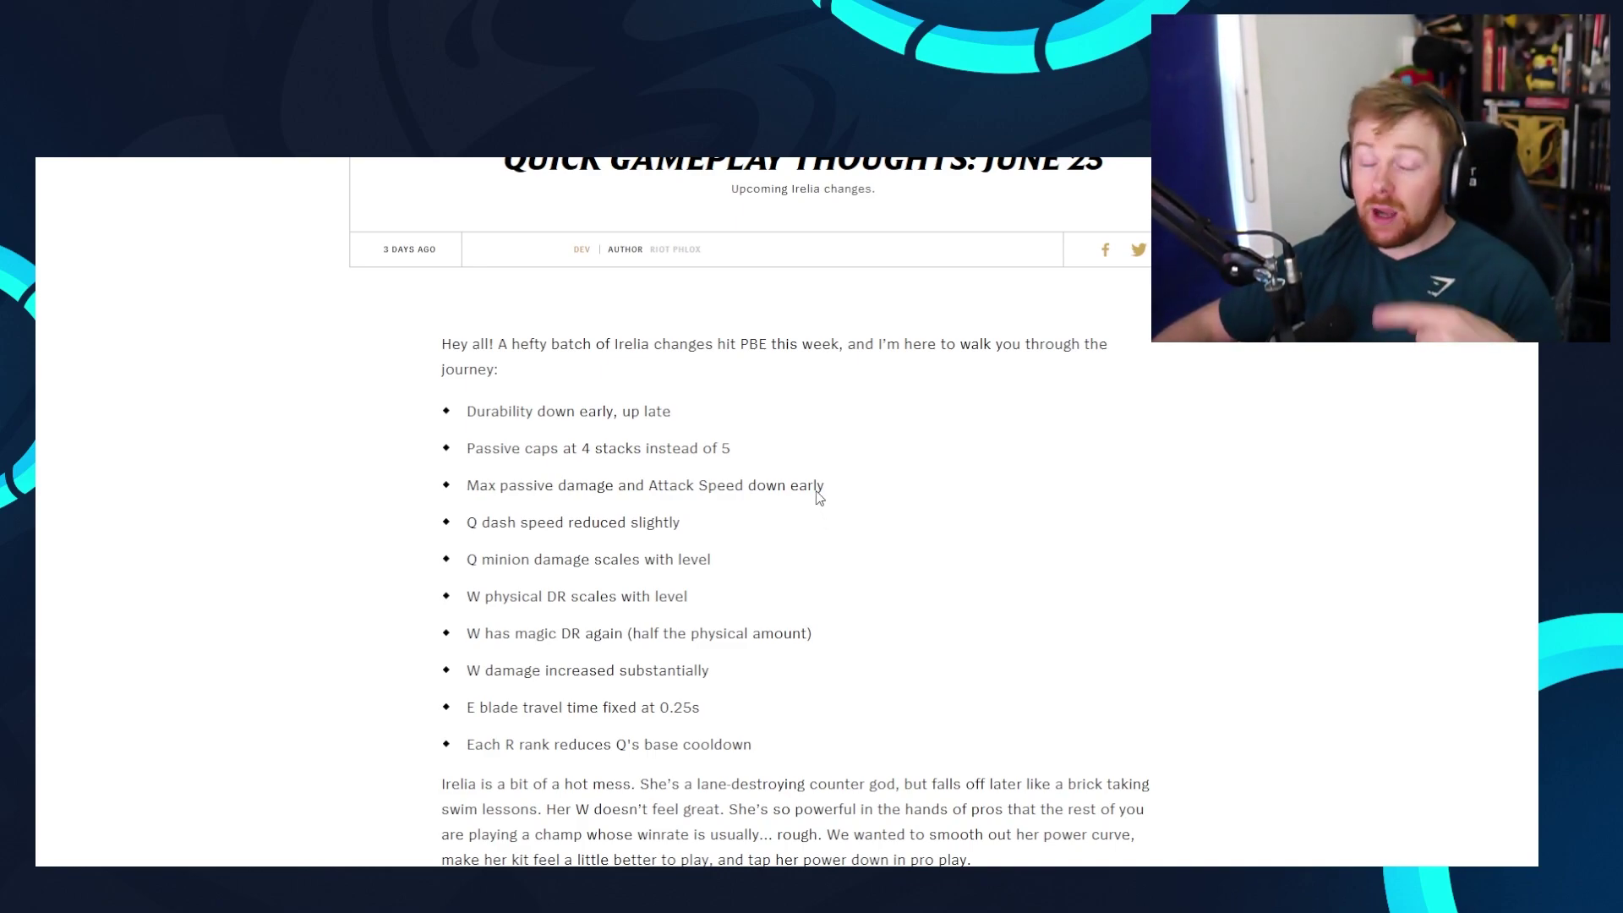